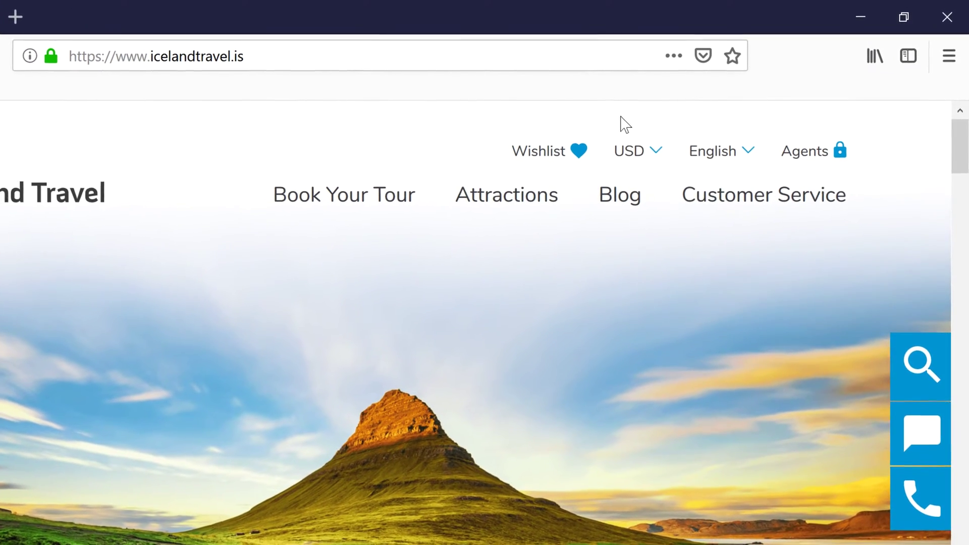
Bookmark the Iceland Travel page into the Bookmarks Toolbar folder
left_click(732, 57)
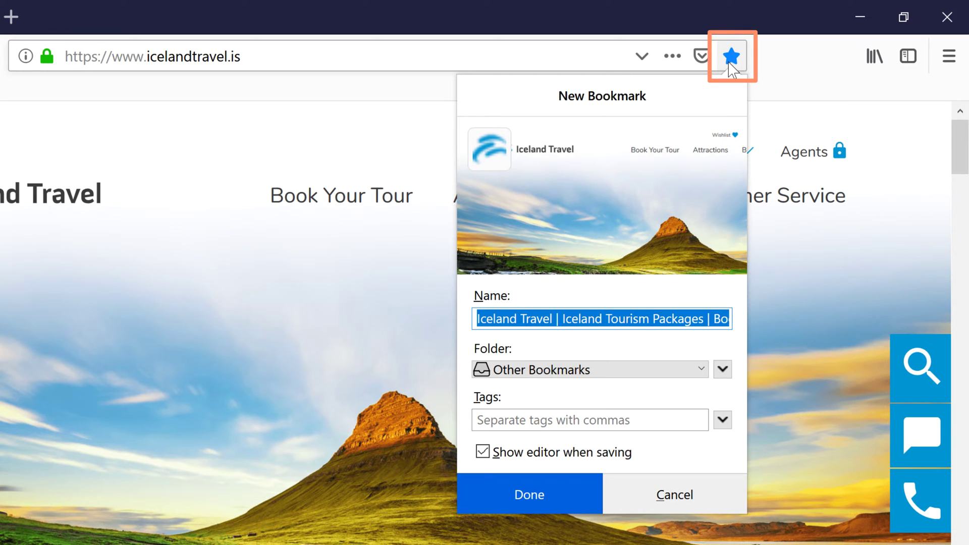
left_click(628, 371)
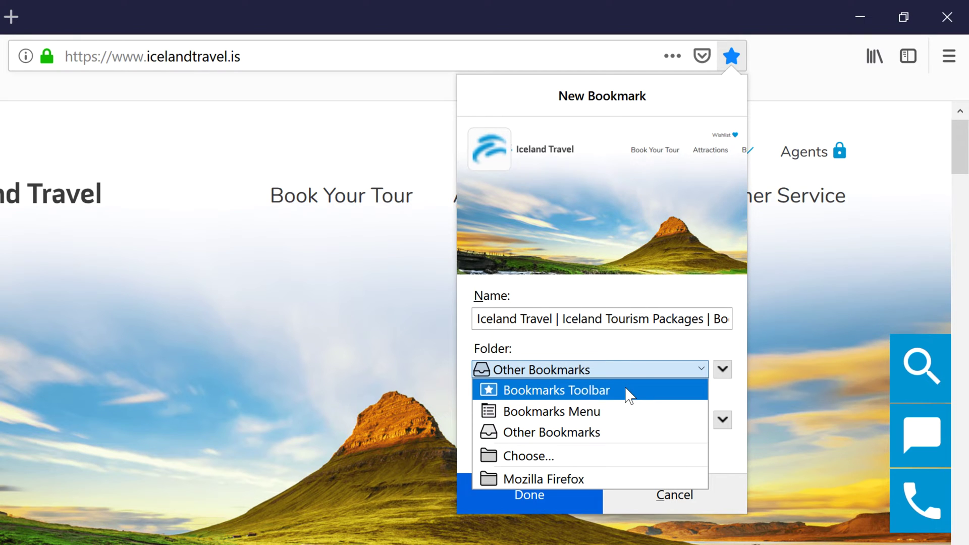
left_click(629, 392)
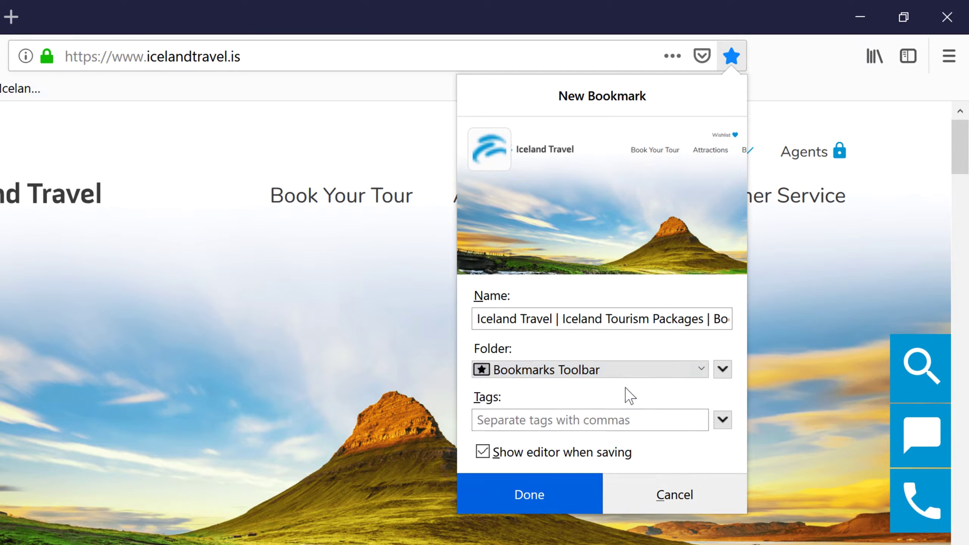
left_click(589, 480)
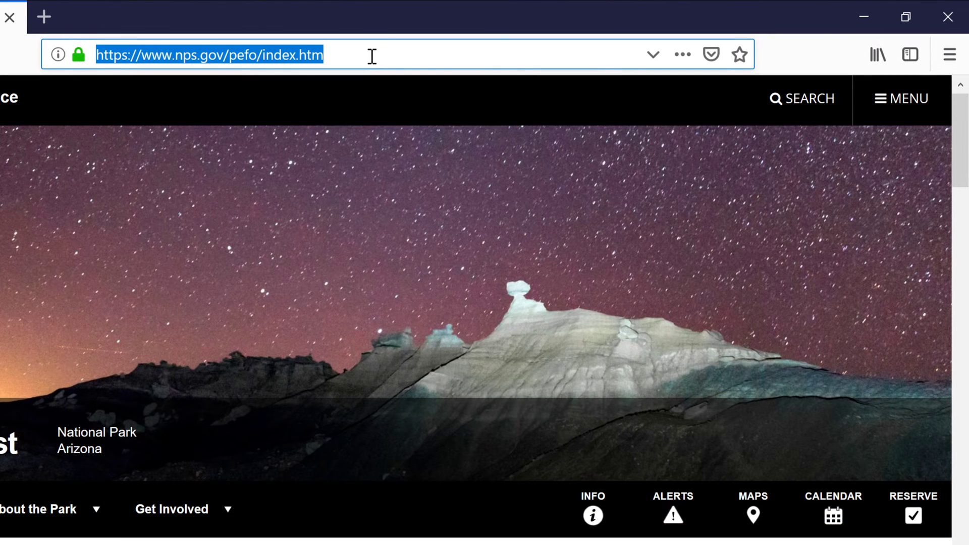
Search 'iceland' in the address bar and open the starred Iceland Travel bookmark
type("iceland")
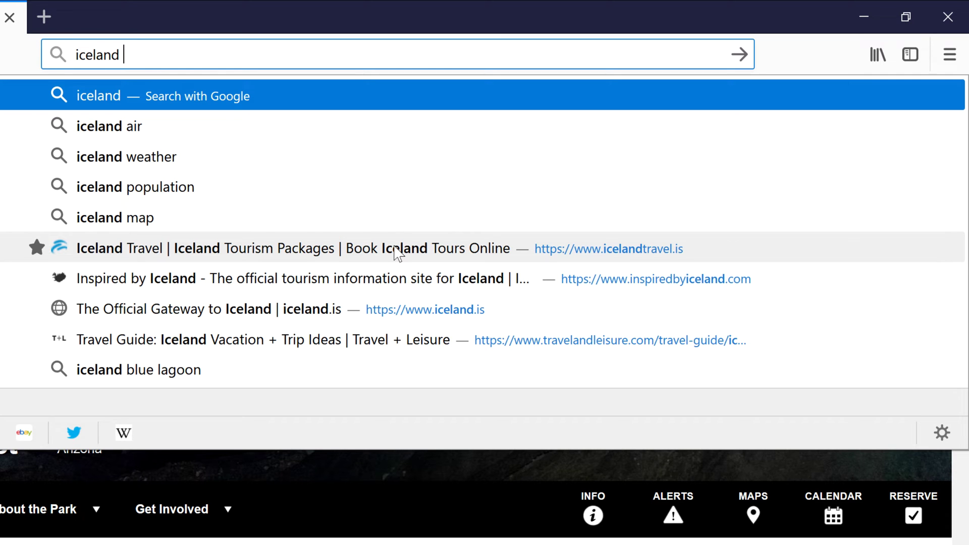
left_click(398, 253)
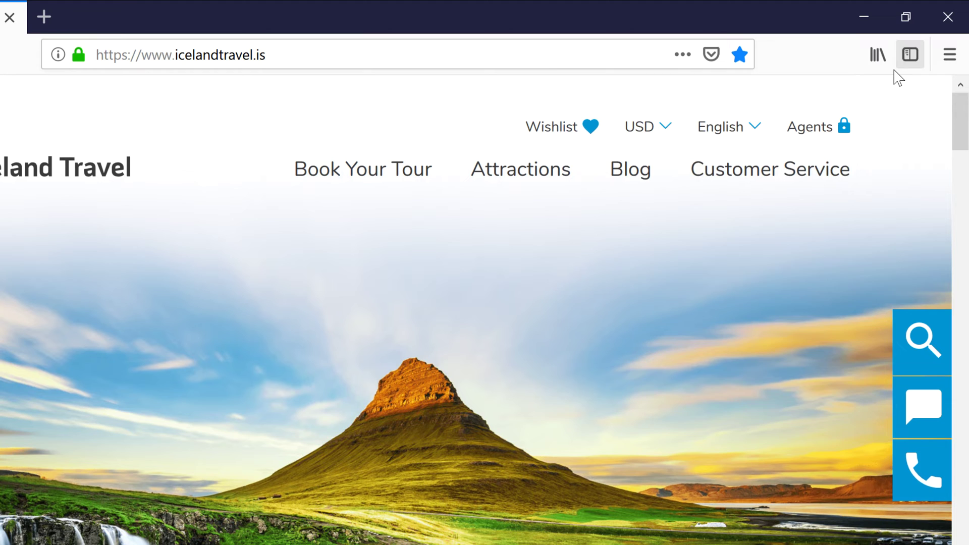
Turn on View Bookmarks Toolbar under Bookmarking Tools and open the Etsy.com toolbar bookmark
left_click(874, 63)
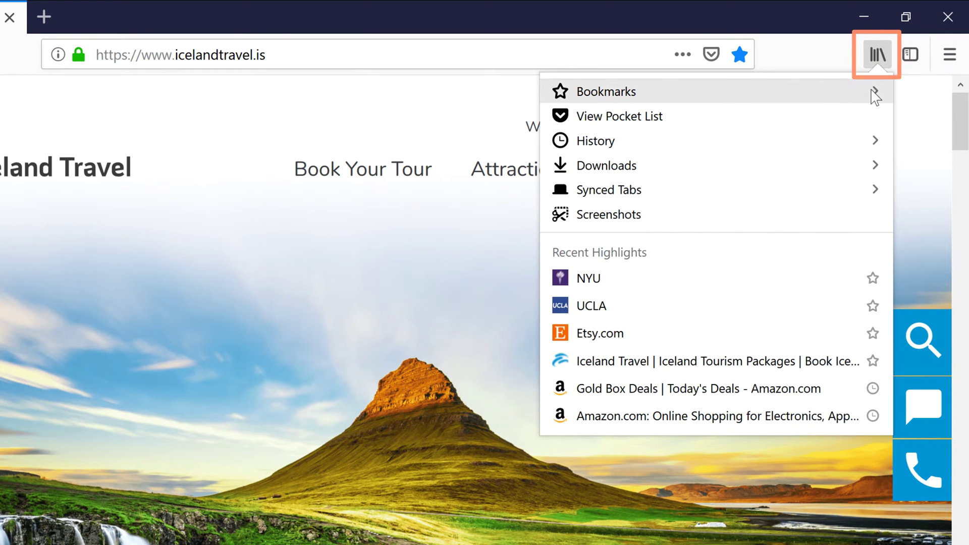
left_click(876, 92)
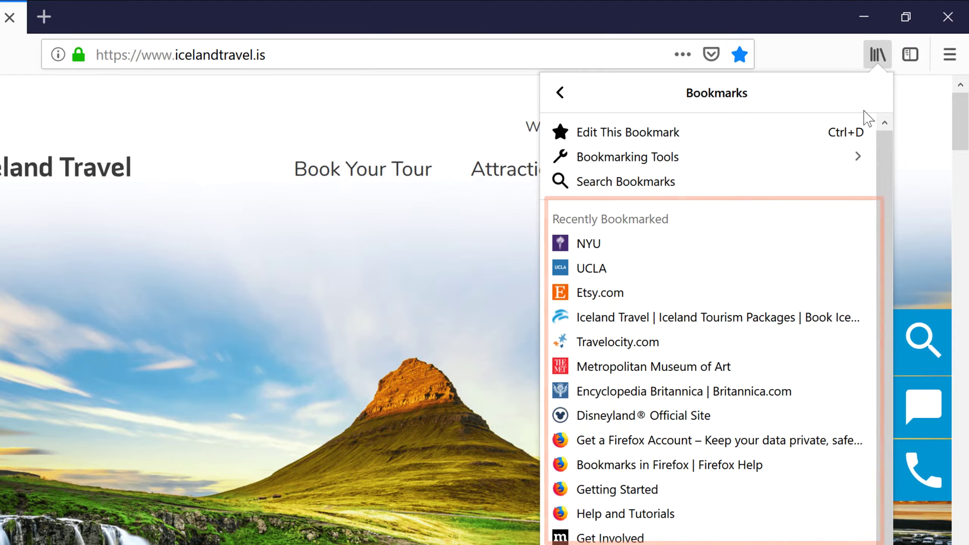
left_click(842, 160)
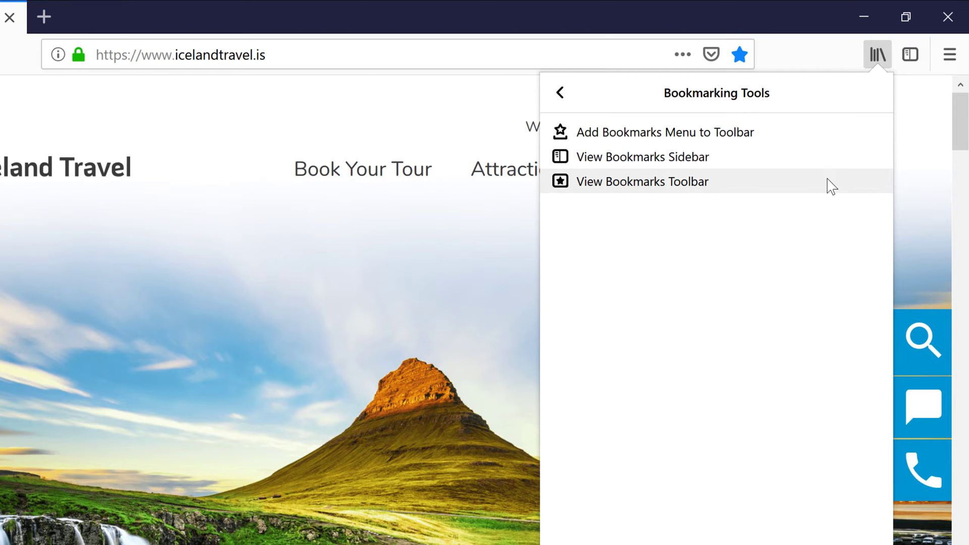
left_click(827, 185)
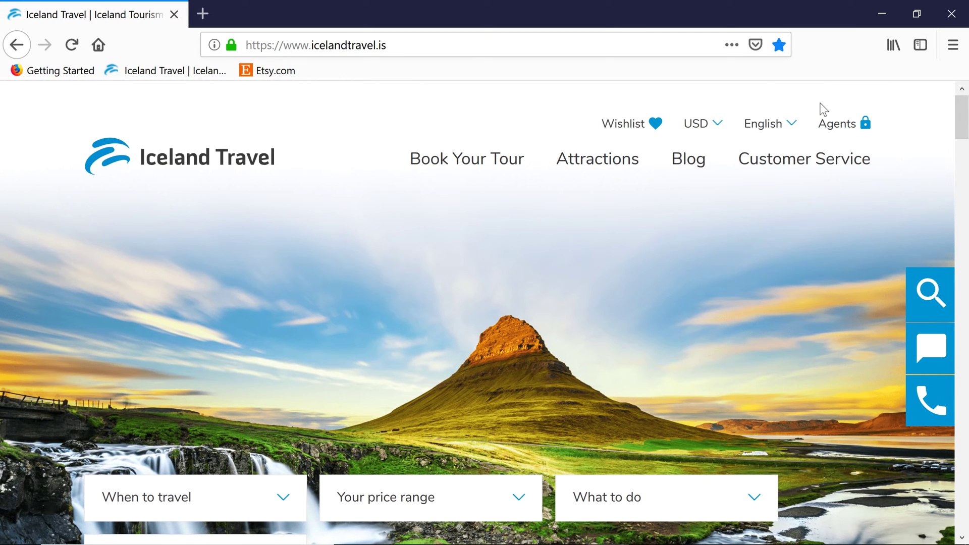
left_click(265, 71)
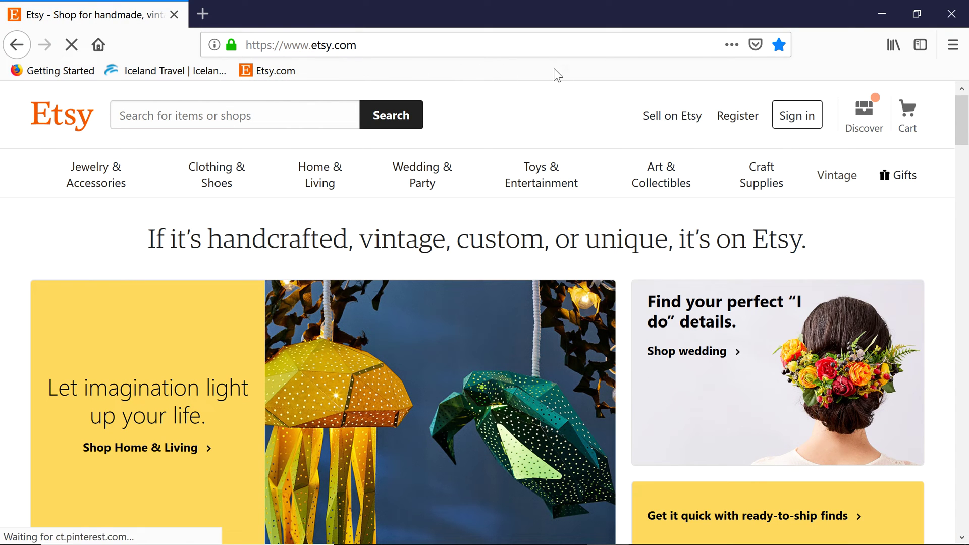
Open the bookmarks Library window and browse Bookmarks Toolbar, Bookmarks Menu, then Other Bookmarks
left_click(892, 49)
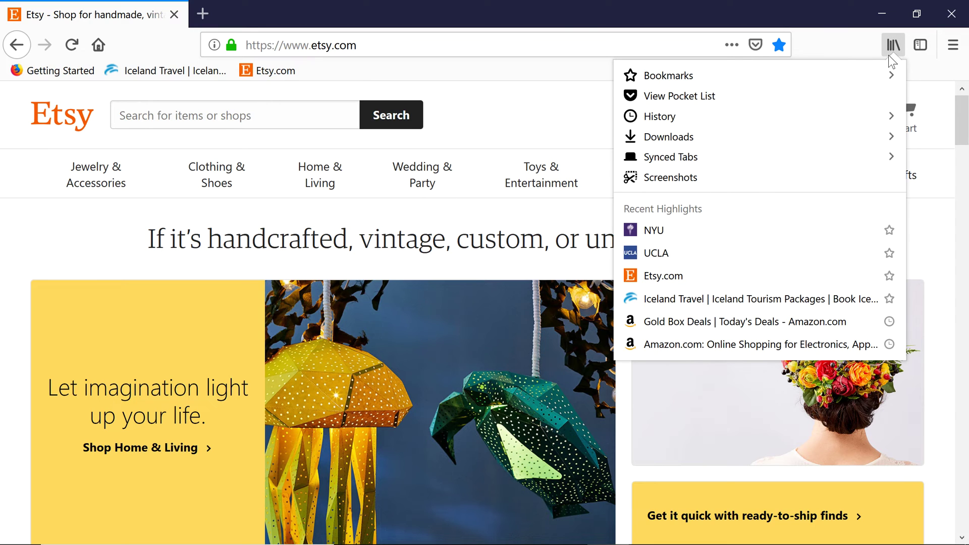
left_click(880, 73)
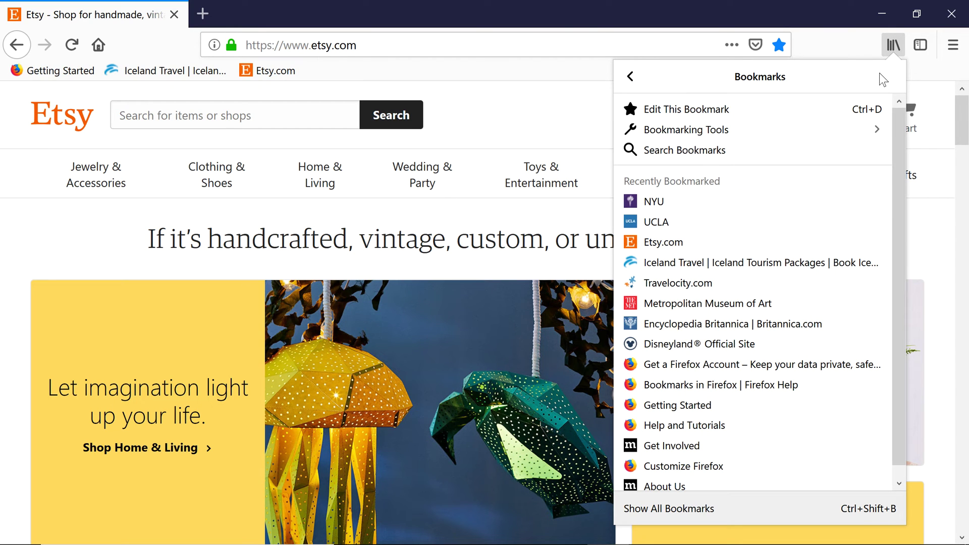
left_click(839, 502)
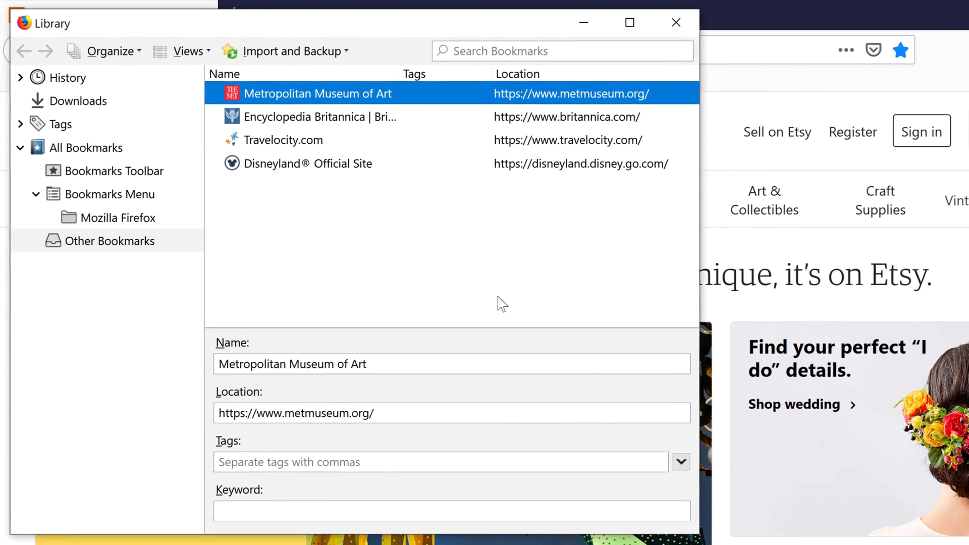
left_click(166, 173)
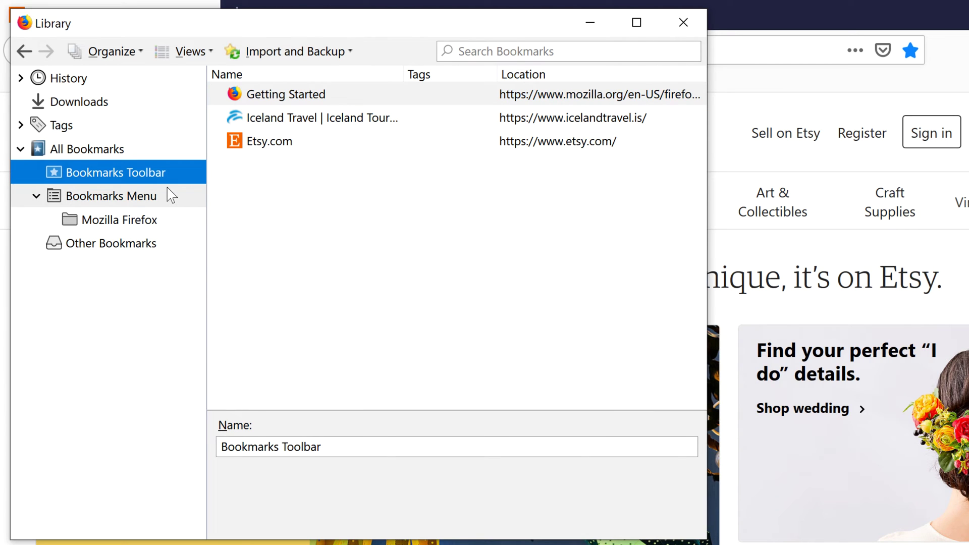
left_click(174, 196)
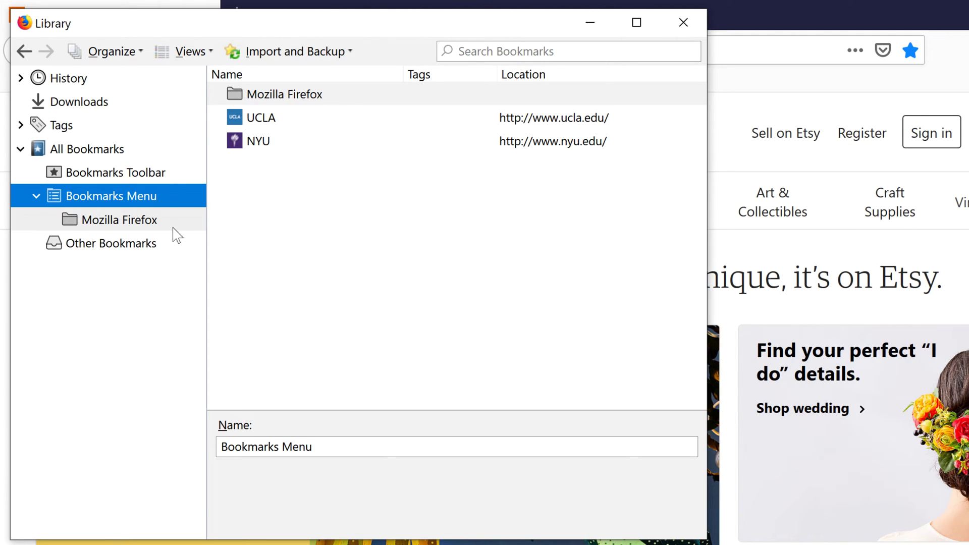
left_click(171, 242)
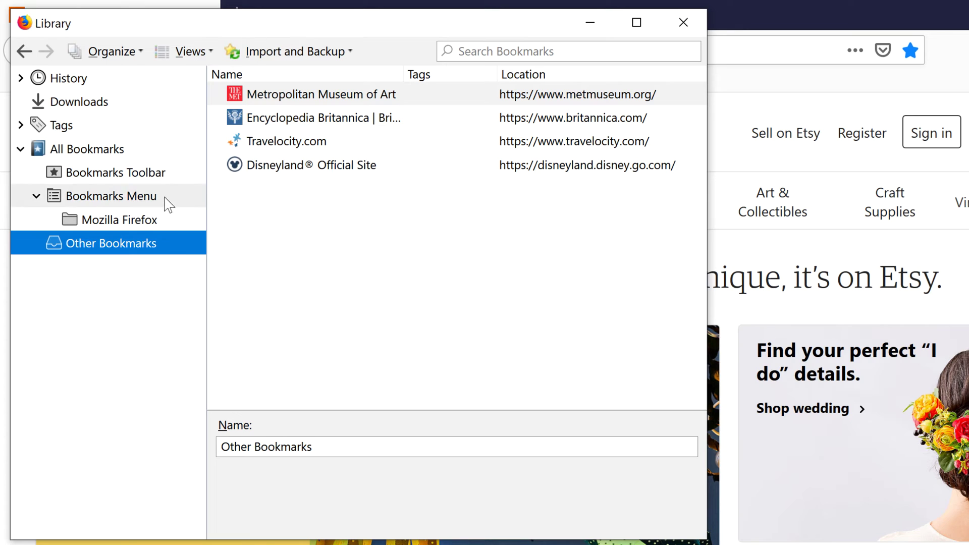
Add a new folder named 'Travel' via Organize > New Folder
left_click(150, 64)
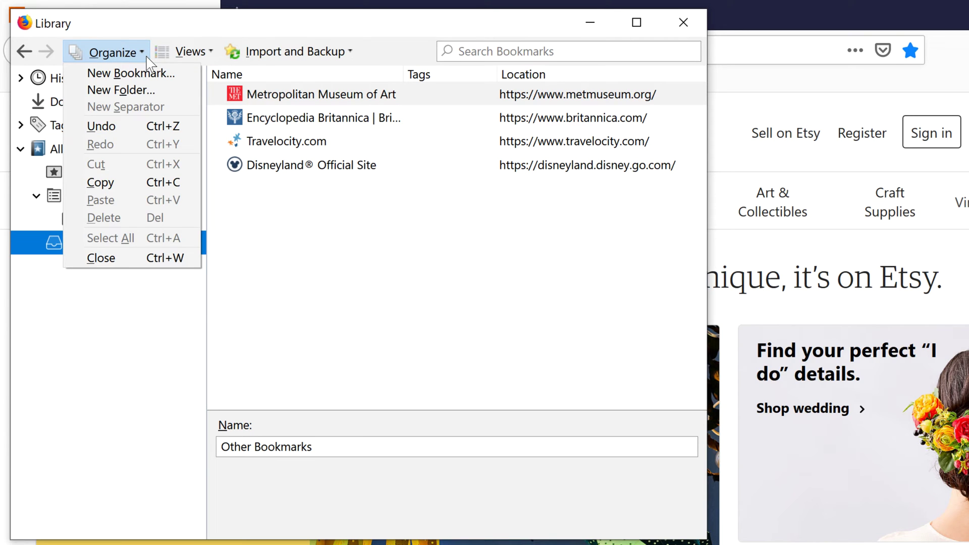
left_click(152, 89)
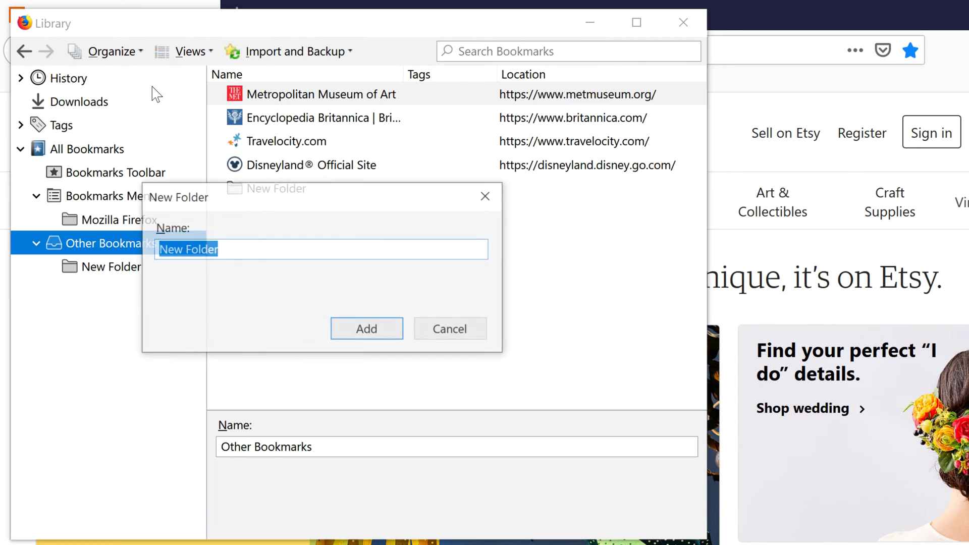
type("Travel")
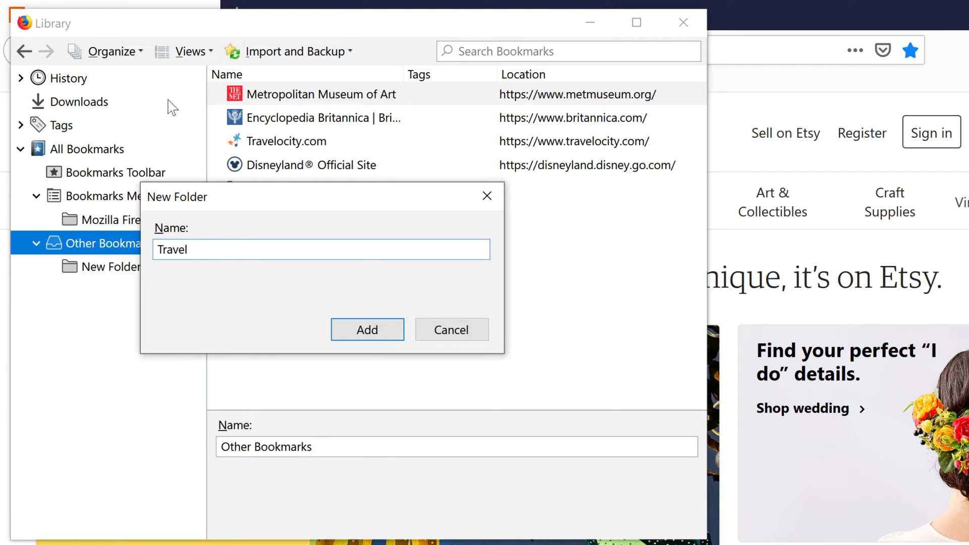
left_click(338, 329)
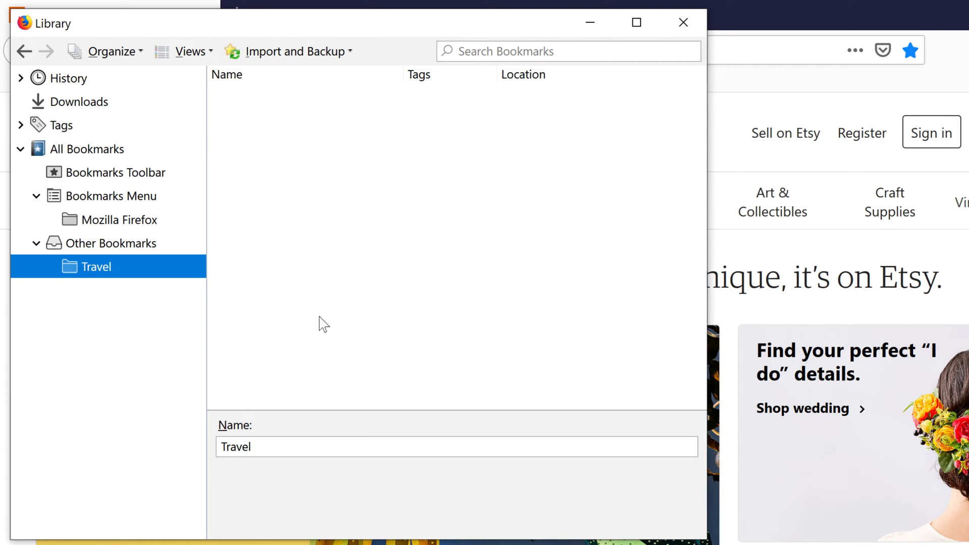
Drag the Disneyland and Travelocity bookmarks from Other Bookmarks into the Travel folder
left_click(195, 252)
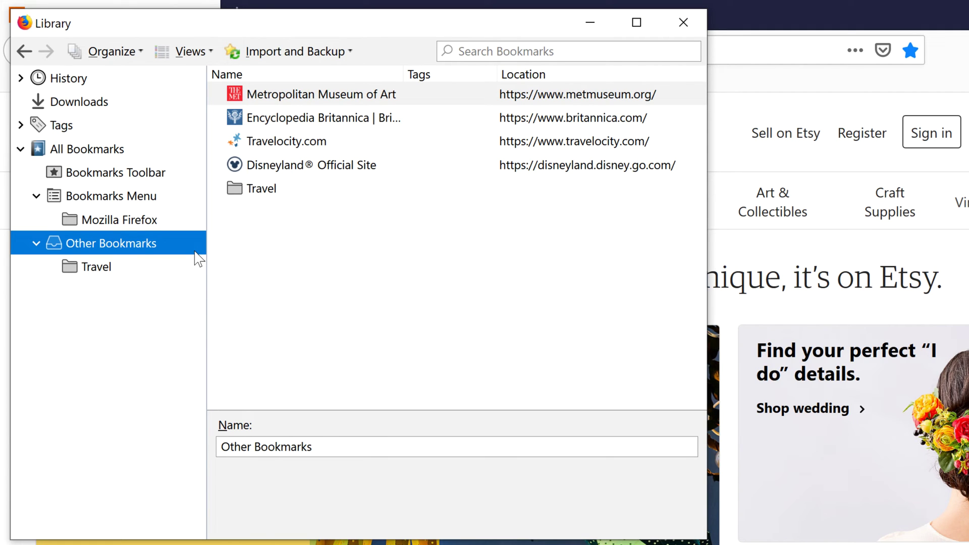
left_click_drag(279, 169, 277, 186)
left_click_drag(292, 141, 280, 162)
Delete the Travelocity.com bookmark from inside the Travel folder
double_click(292, 141)
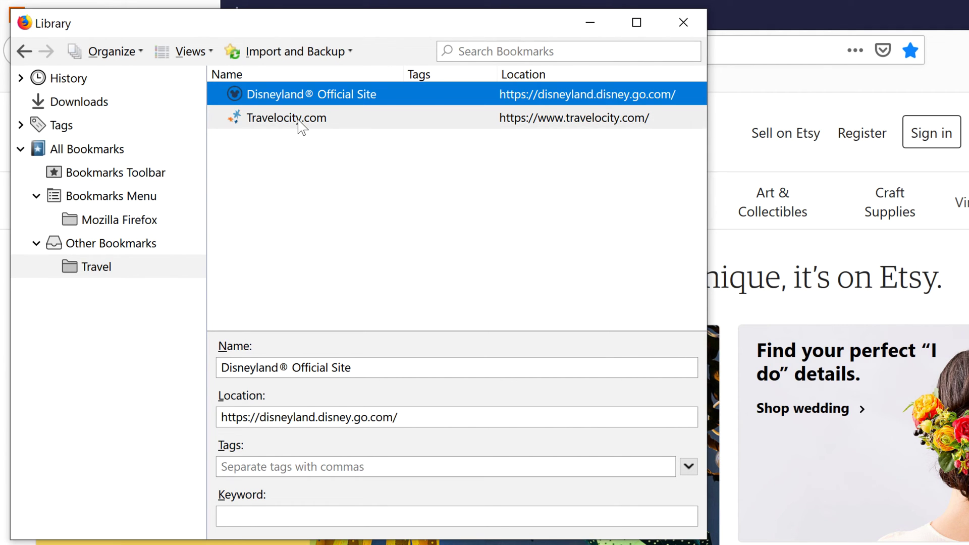
right_click(301, 122)
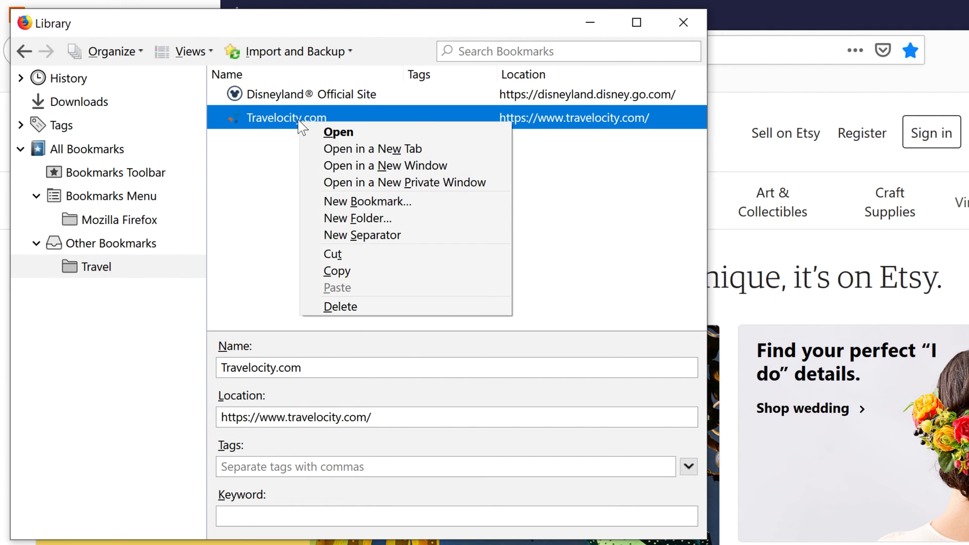
left_click(340, 306)
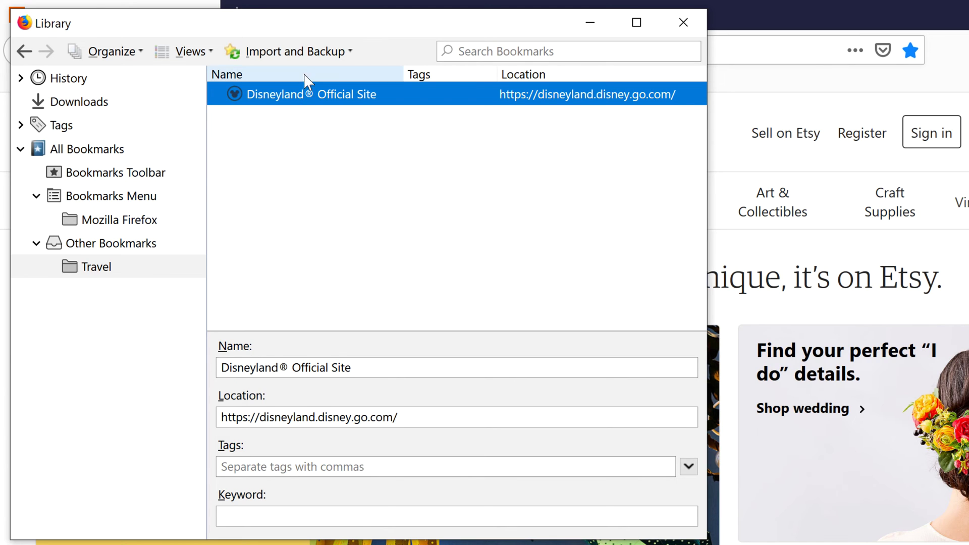
Import cookies, history, passwords and bookmarks from Chrome using the Import Data wizard
left_click(312, 59)
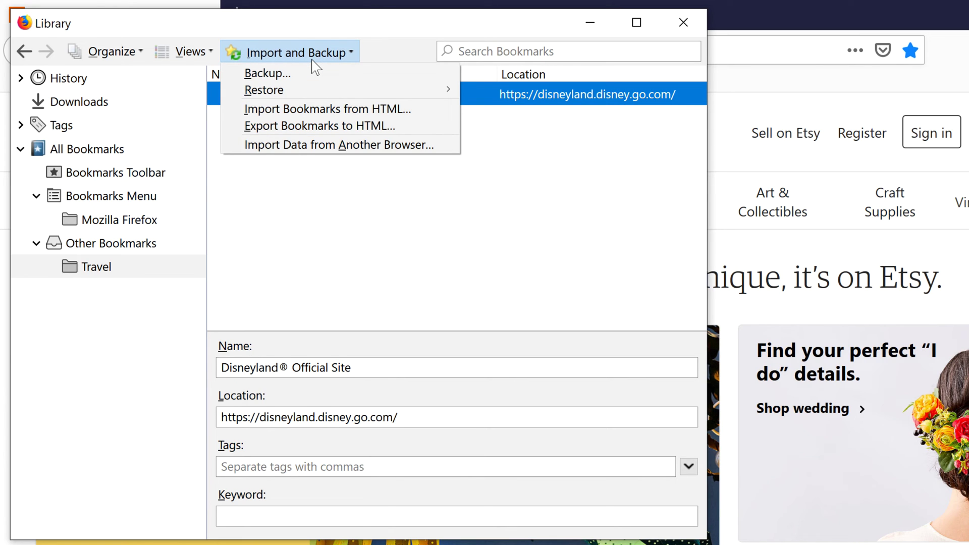
left_click(323, 146)
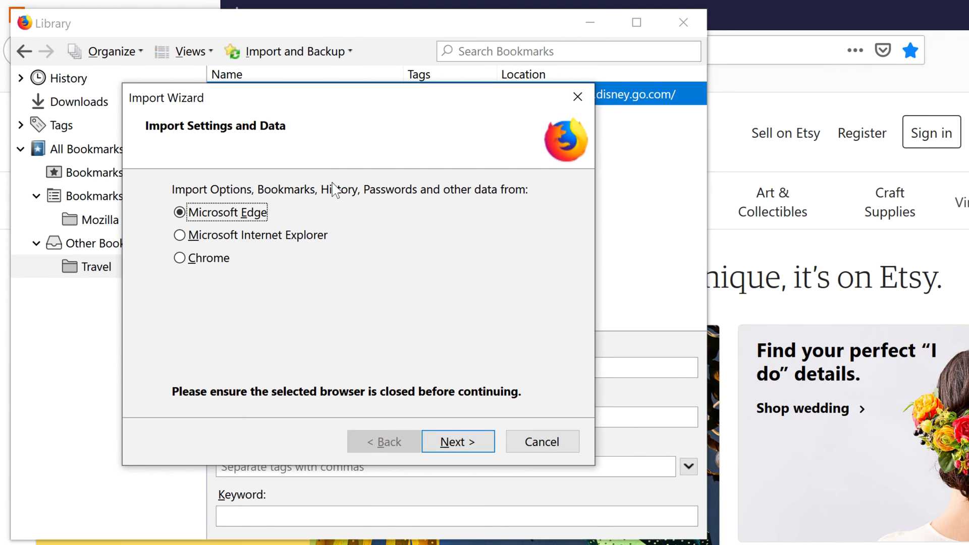
left_click(179, 260)
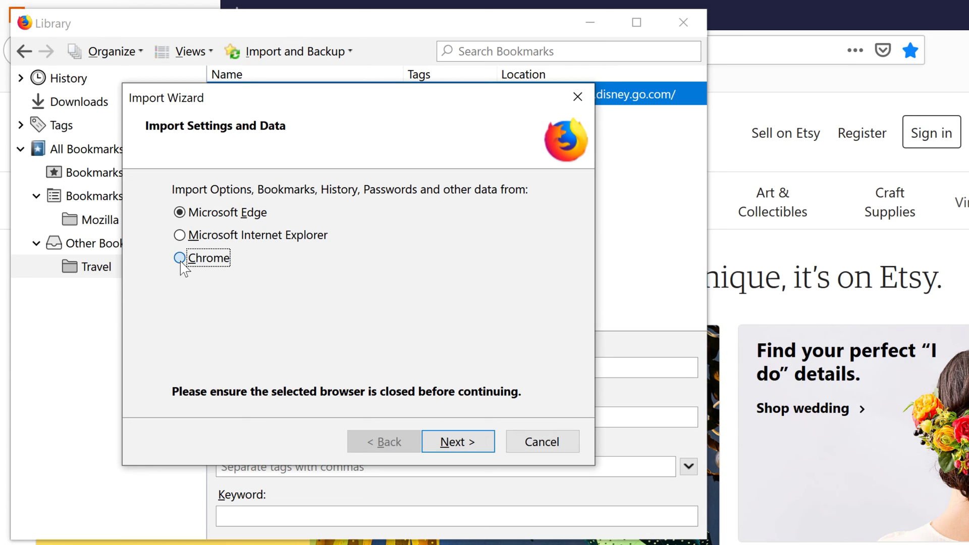
left_click(434, 444)
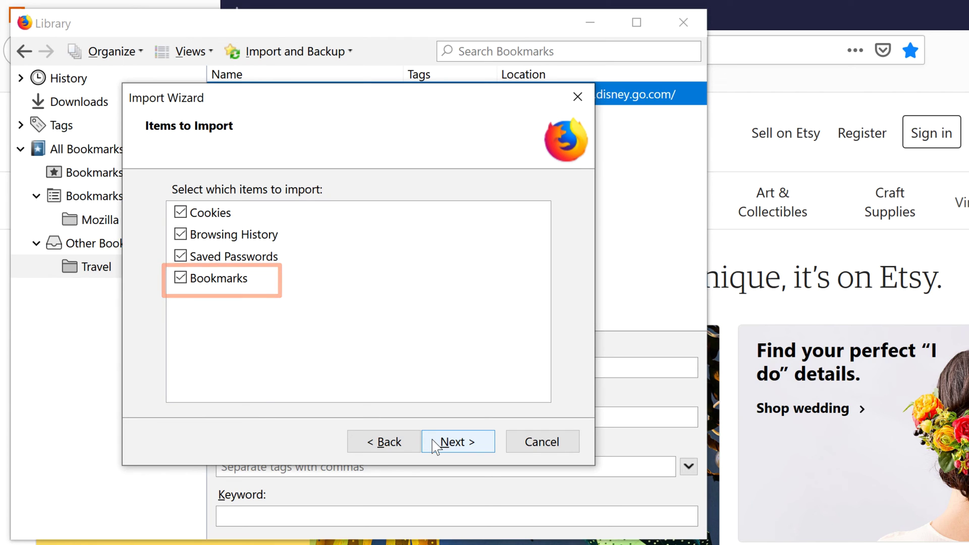
left_click(435, 444)
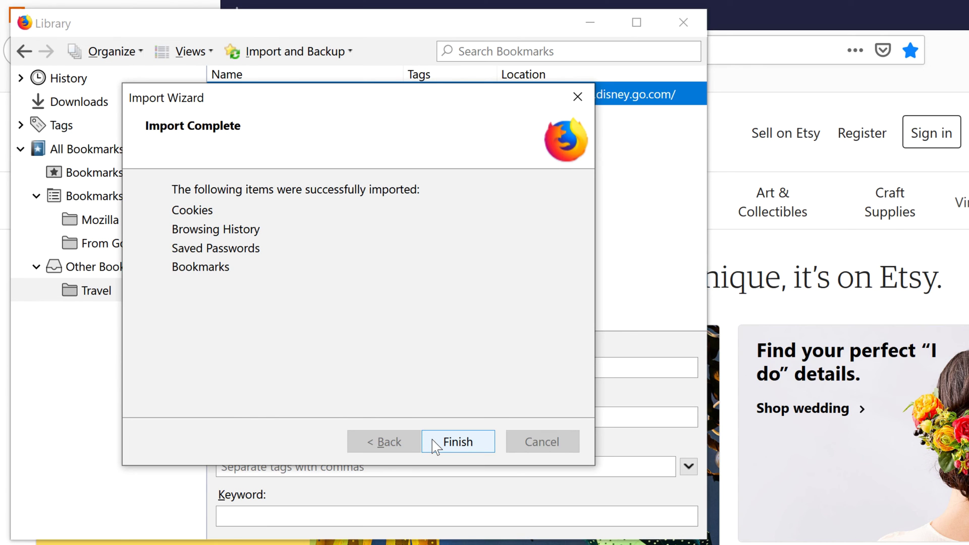
left_click(435, 444)
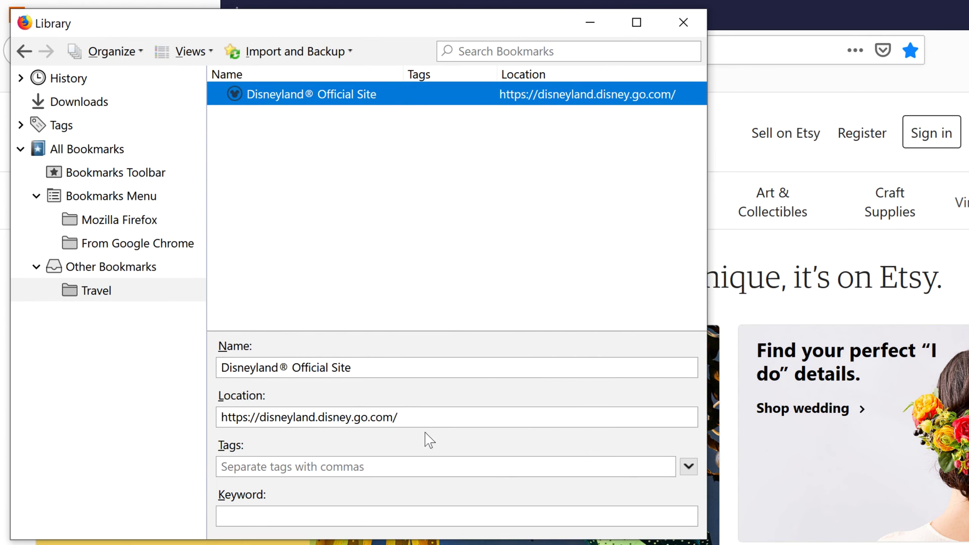
Select the From Google Chrome folder under Bookmarks Menu to list its imported bookmarks
left_click(193, 251)
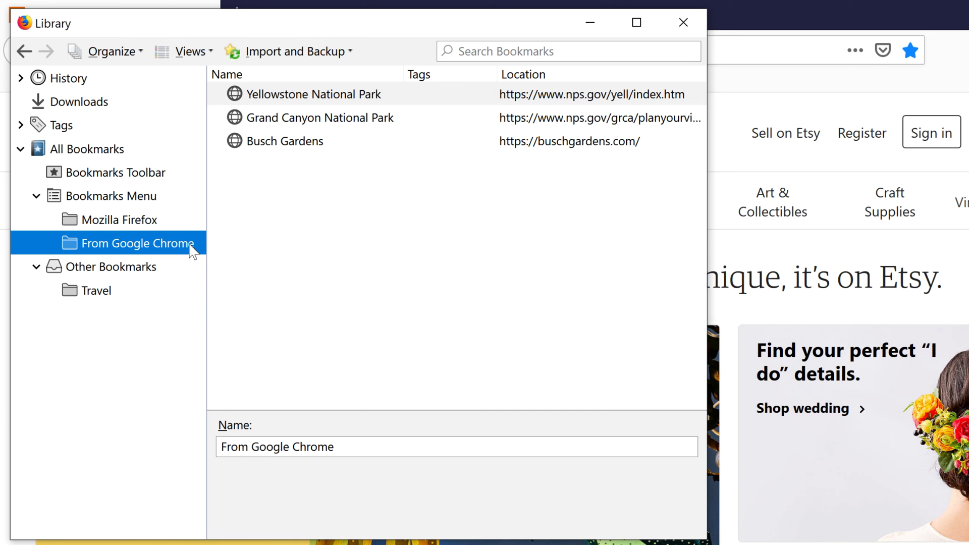